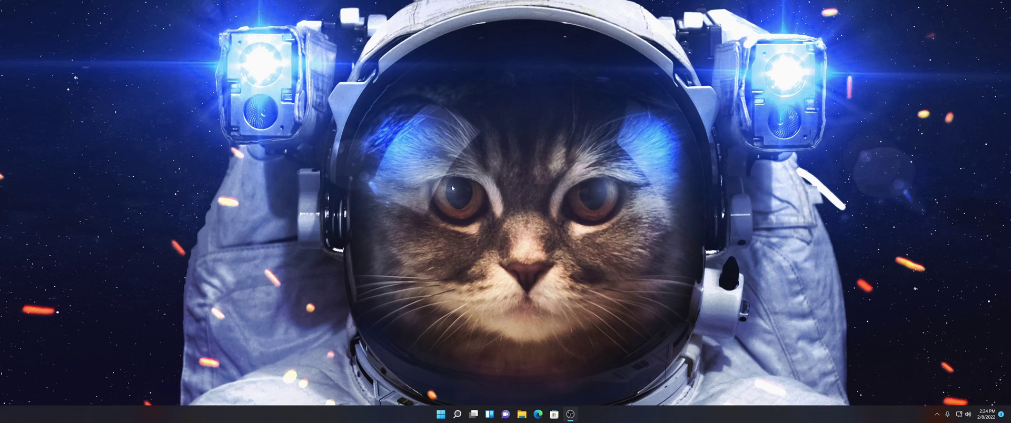
- Open the NVIDIA Control Panel from the desktop
{"action": "right_click", "coordinate": [527, 182]}
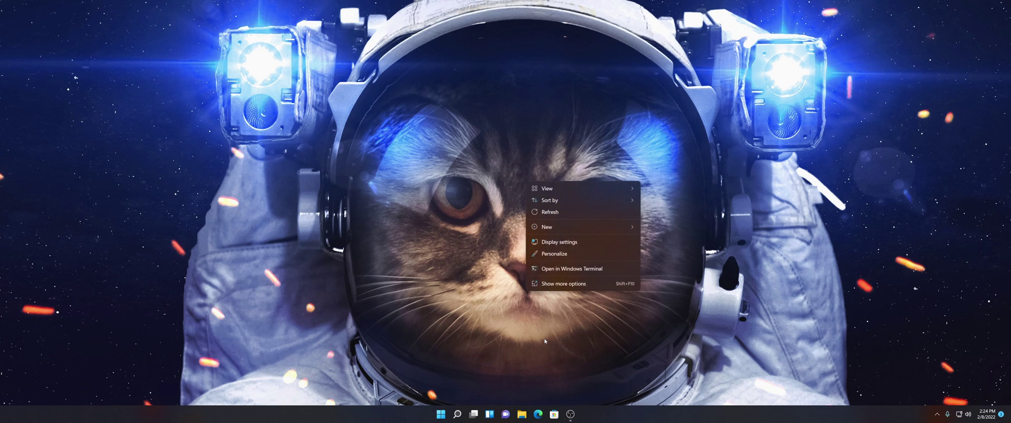
{"action": "left_click", "coordinate": [574, 288]}
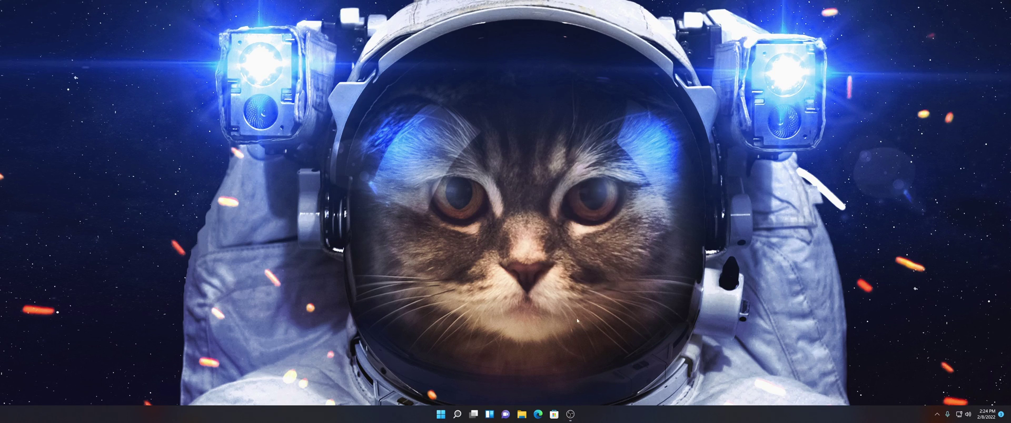
{"action": "left_click", "coordinate": [600, 340]}
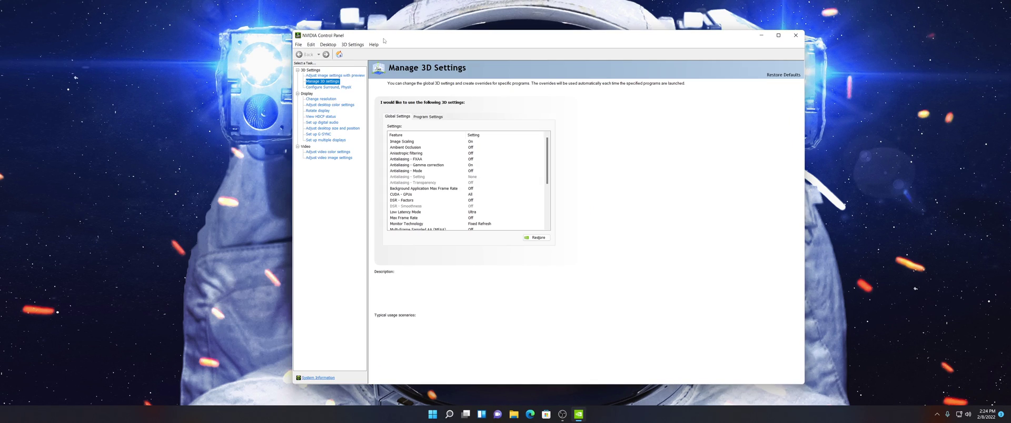
- Set the 3D image settings with preview to use my preference emphasizing Performance
{"action": "left_click", "coordinate": [346, 74]}
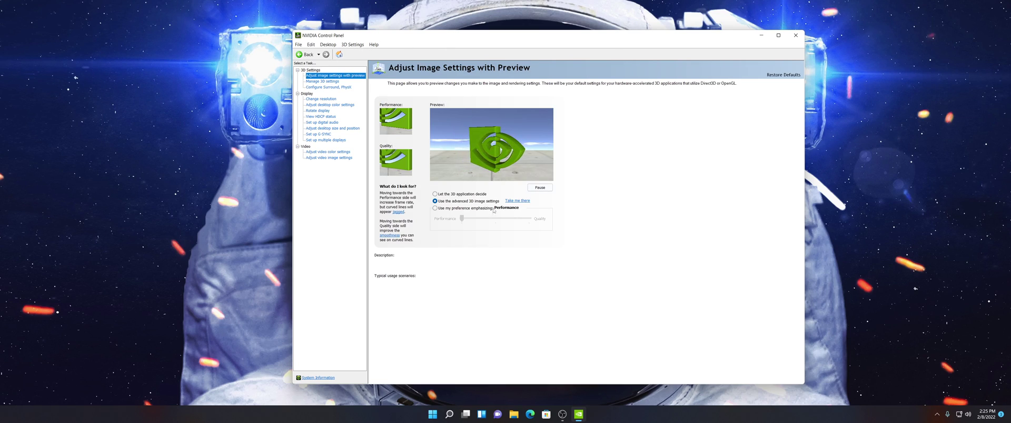
{"action": "mouse_move", "coordinate": [560, 226]}
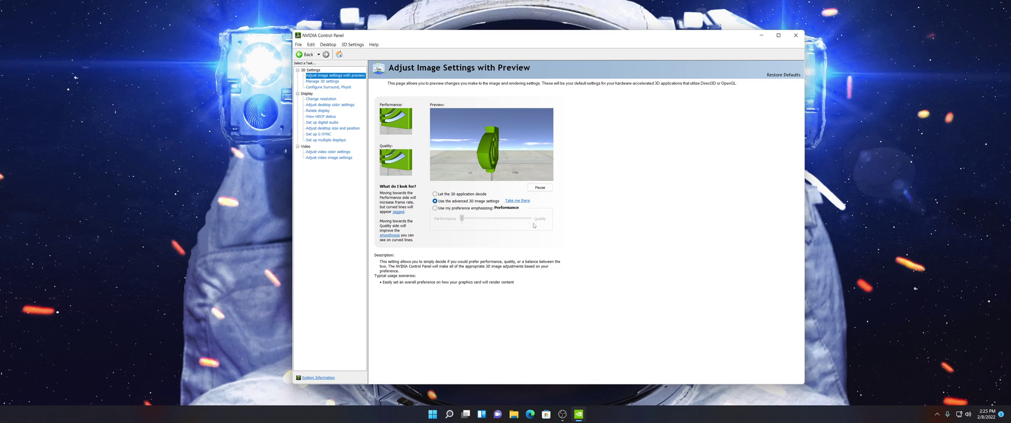
{"action": "left_click", "coordinate": [435, 208]}
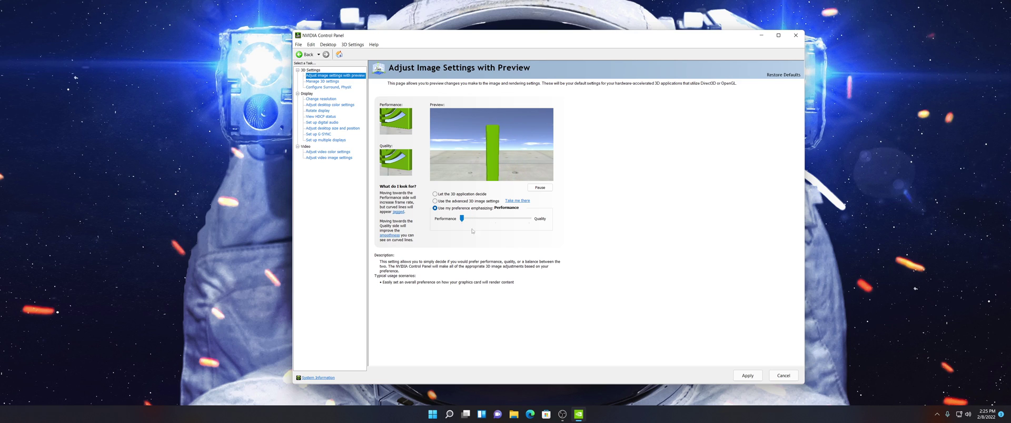
- Set Image Scaling to On (GPU Scaling & Sharpening) in the global 3D settings, with Sharpen at 40%
{"action": "left_click", "coordinate": [320, 82]}
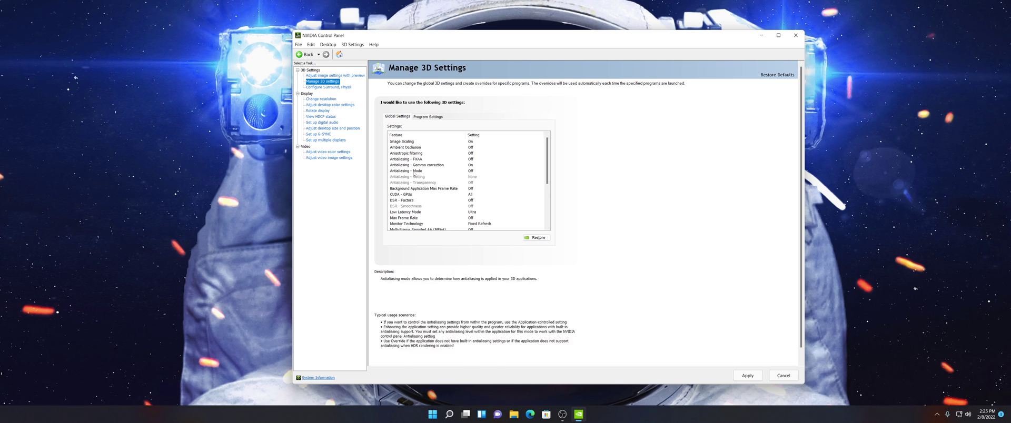
{"action": "scroll", "coordinate": [416, 179], "scroll_direction": "down", "scroll_amount": 4}
{"action": "scroll", "coordinate": [424, 182], "scroll_direction": "up", "scroll_amount": 4}
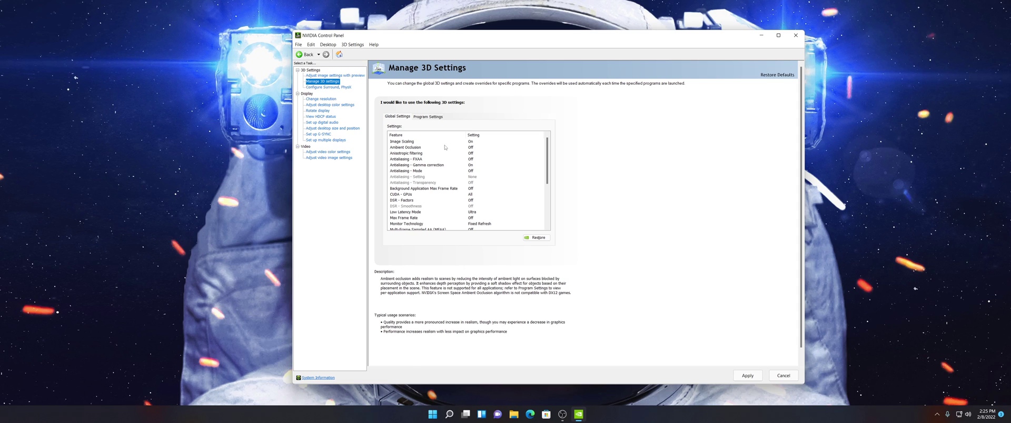
{"action": "left_click", "coordinate": [473, 142]}
{"action": "left_click", "coordinate": [474, 142]}
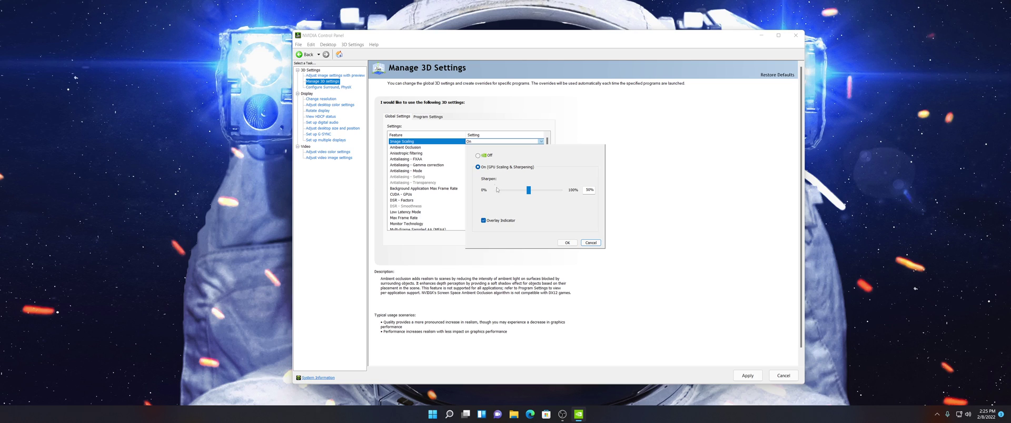
{"action": "left_click", "coordinate": [479, 156]}
{"action": "left_click", "coordinate": [478, 168]}
{"action": "left_click_drag", "start_coordinate": [529, 193], "coordinate": [522, 193]}
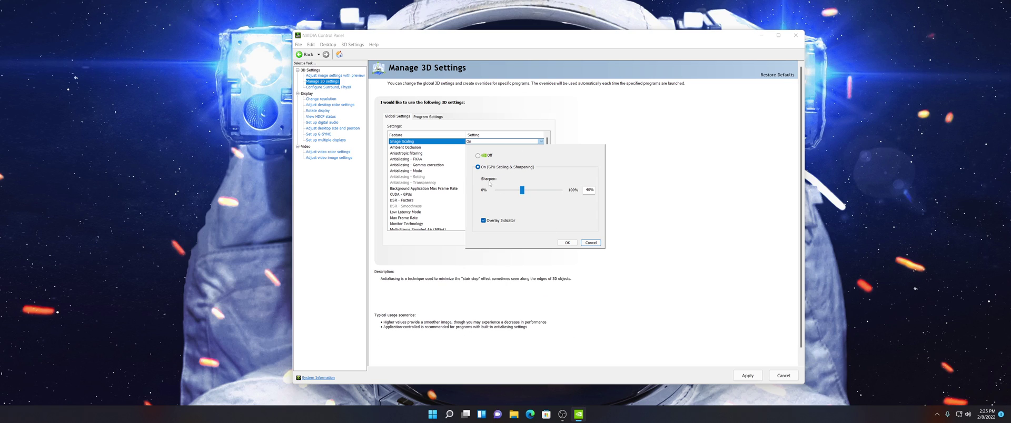
{"action": "left_click", "coordinate": [567, 243]}
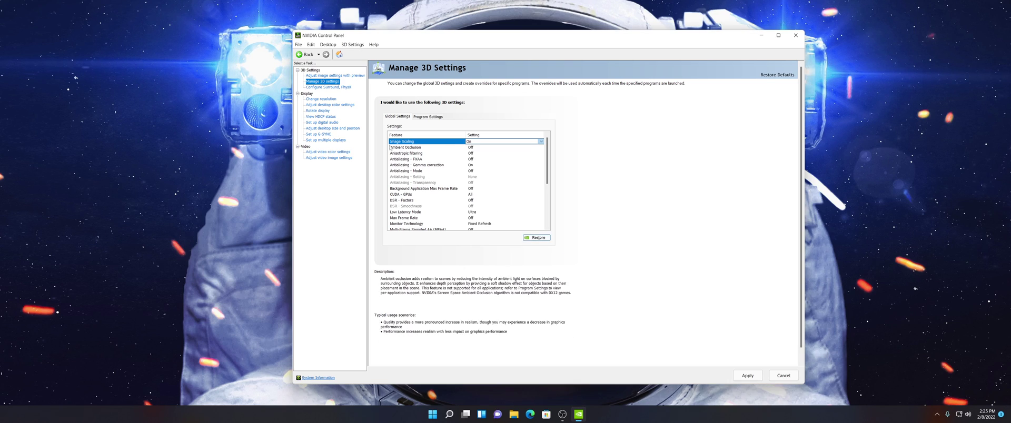
- Try the 2924 × 1224 (85%) scaling resolution on the primary display, and reselect the native 3440 × 1440
{"action": "left_click", "coordinate": [324, 100]}
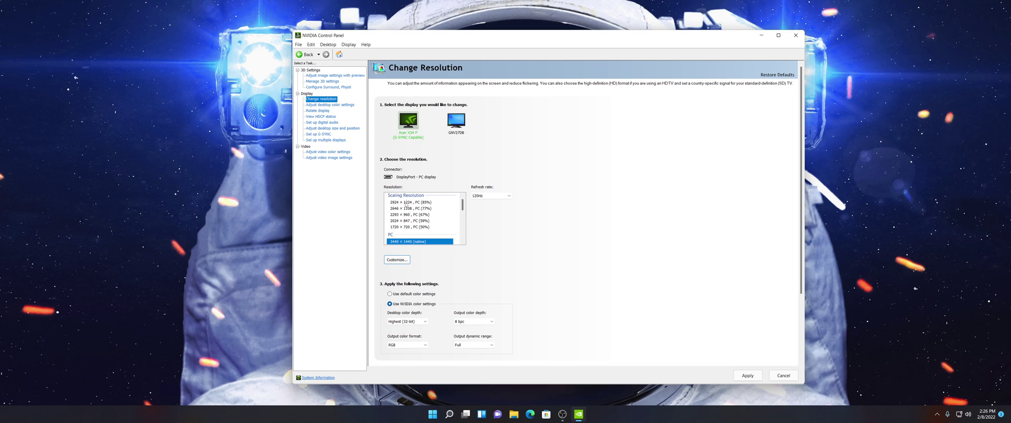
{"action": "scroll", "coordinate": [419, 211], "scroll_direction": "up", "scroll_amount": 1}
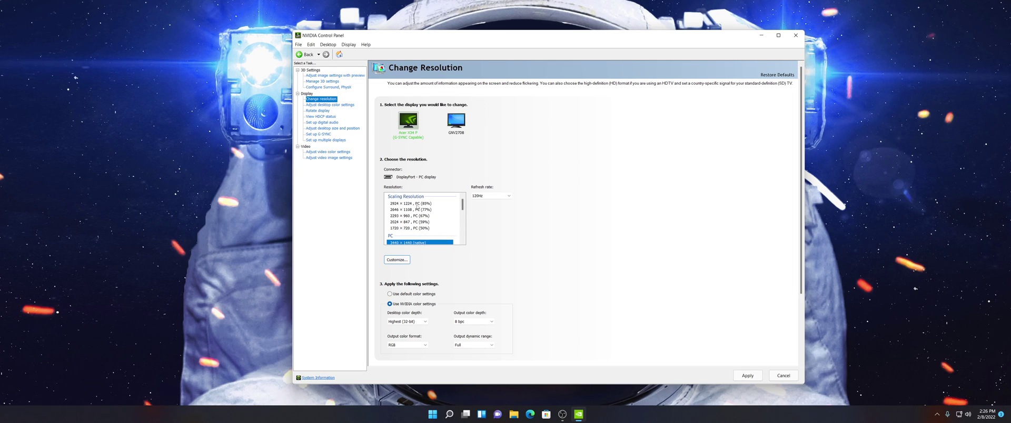
{"action": "left_click", "coordinate": [417, 204]}
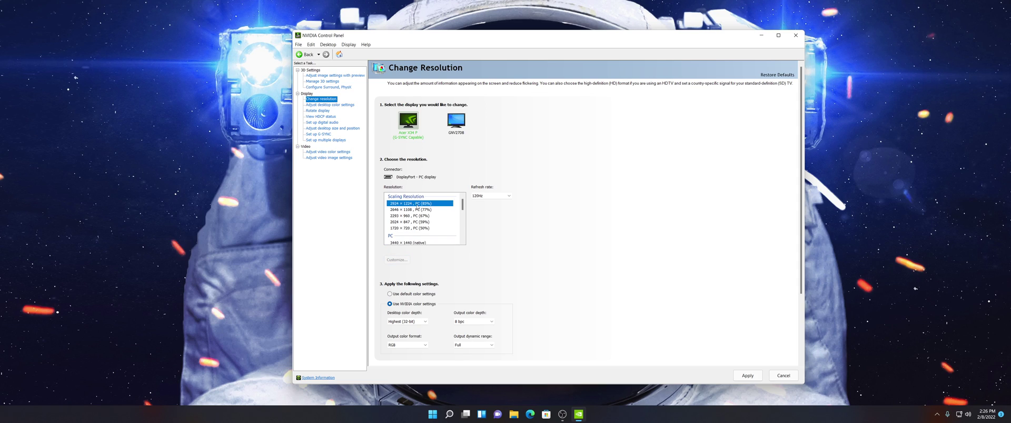
{"action": "scroll", "coordinate": [423, 212], "scroll_direction": "down", "scroll_amount": 1}
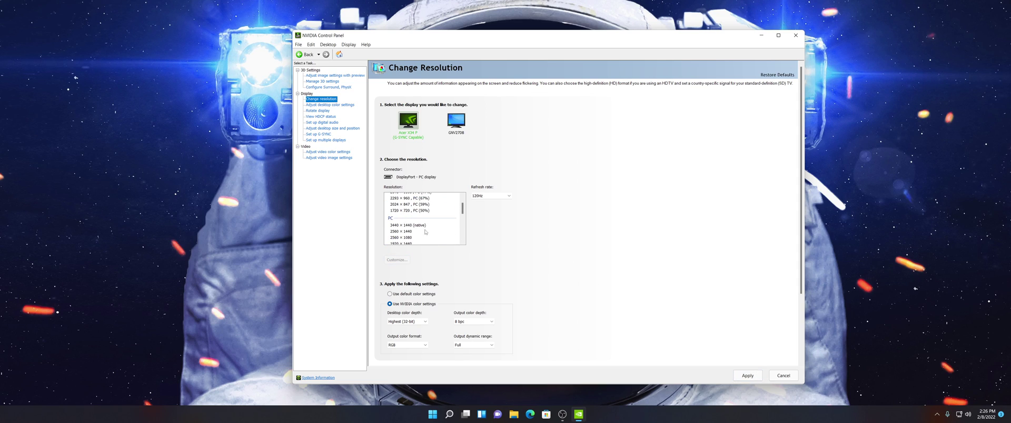
{"action": "left_click", "coordinate": [424, 225]}
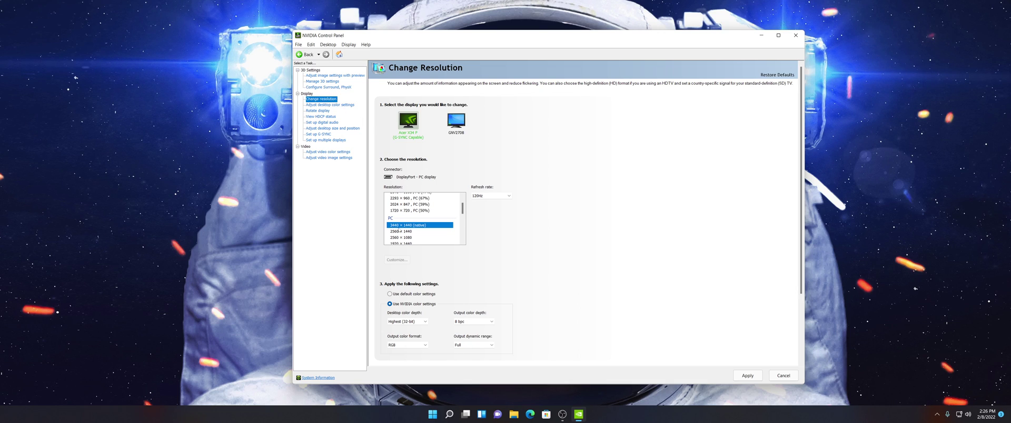
- Check the Ambient Occlusion and Anisotropic filtering entries in the global 3D settings
{"action": "left_click", "coordinate": [323, 81]}
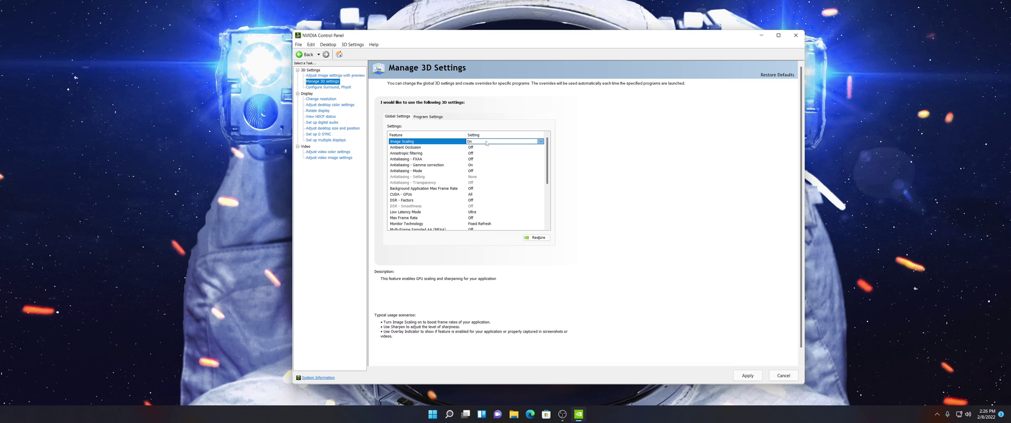
{"action": "left_click", "coordinate": [400, 148]}
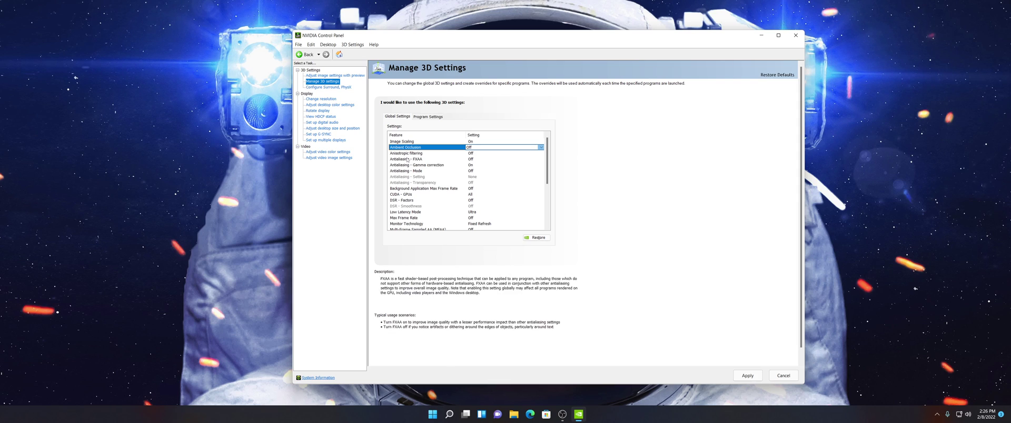
{"action": "left_click", "coordinate": [484, 154]}
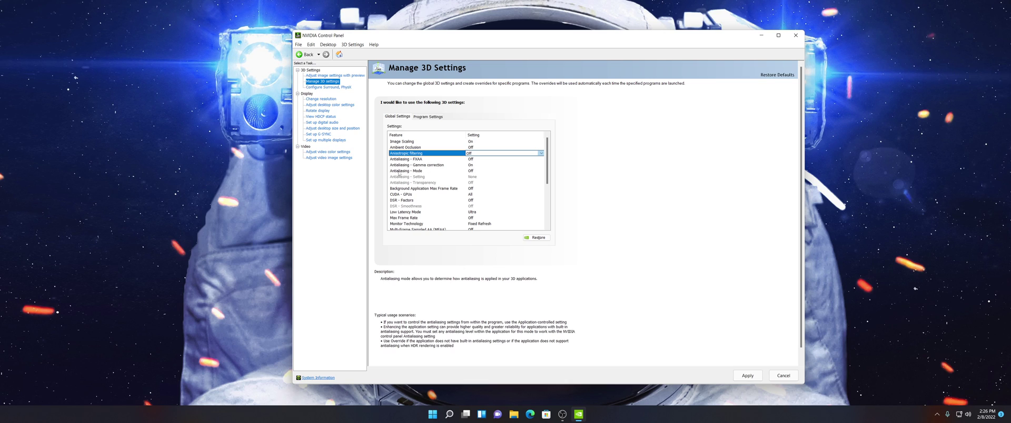
- Set Low Latency Mode to Ultra and decline to keep the changed desktop configuration
{"action": "scroll", "coordinate": [400, 164], "scroll_direction": "down", "scroll_amount": 1}
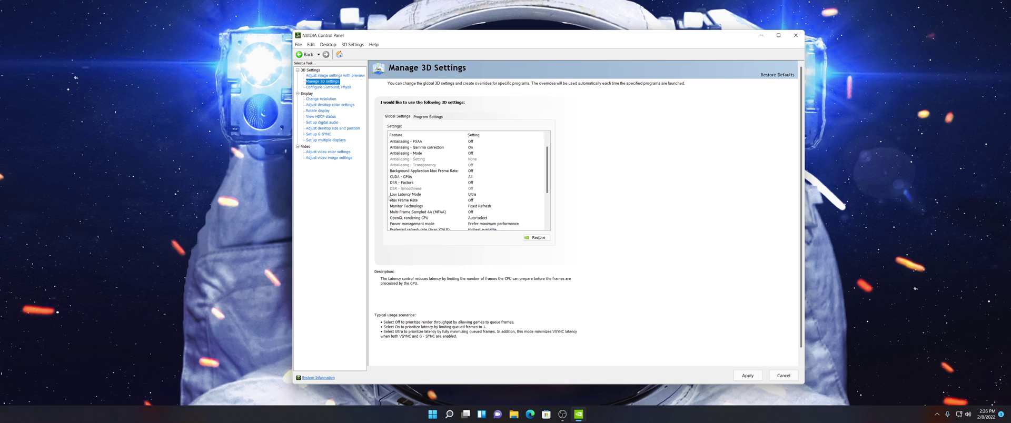
{"action": "left_click", "coordinate": [472, 195]}
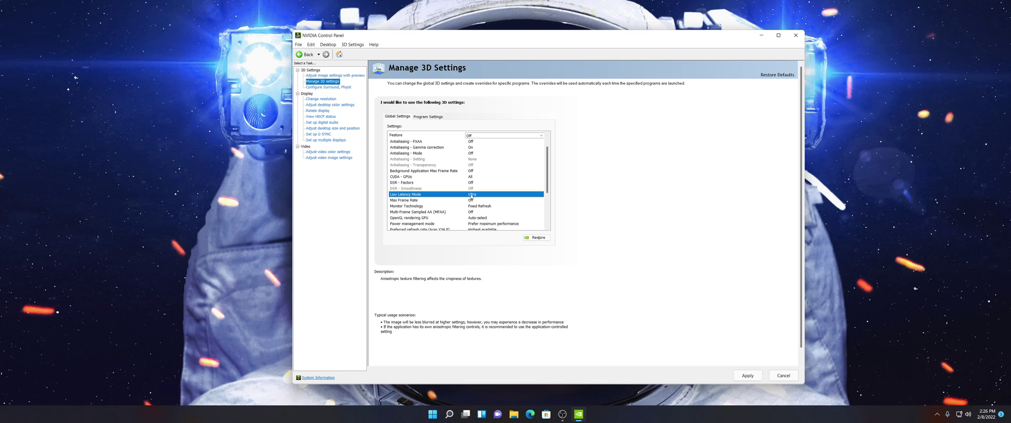
{"action": "left_click", "coordinate": [471, 195]}
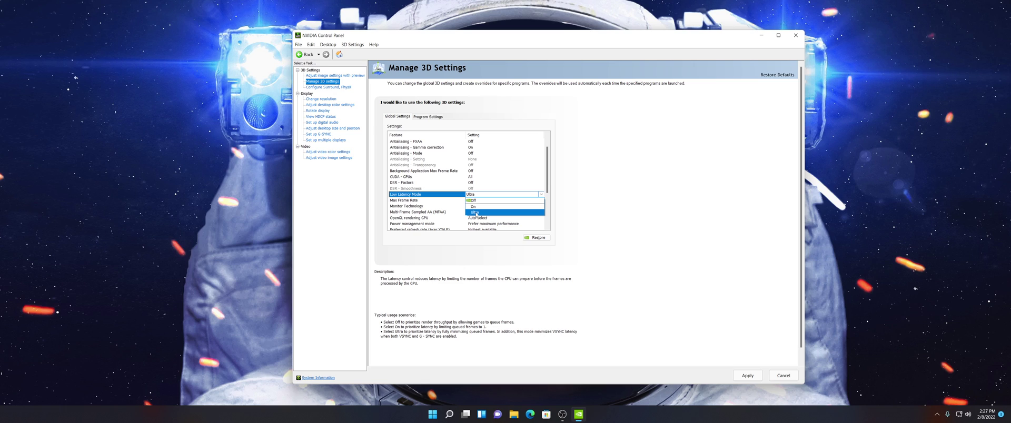
{"action": "left_click", "coordinate": [476, 214]}
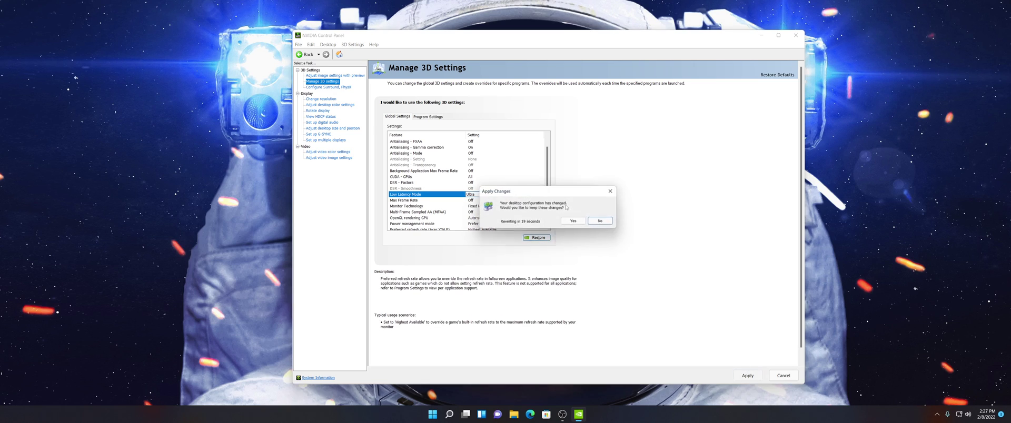
{"action": "left_click", "coordinate": [602, 221]}
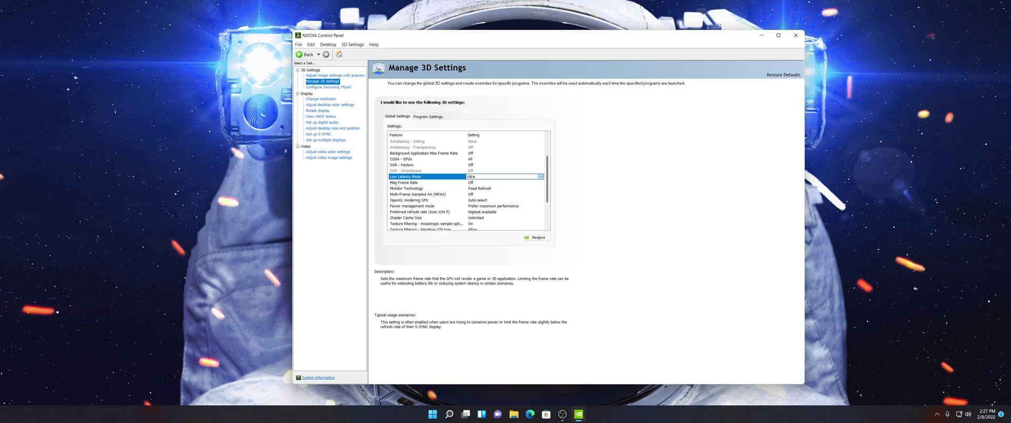
- Set Max Frame Rate to Off in the global 3D settings
{"action": "left_click", "coordinate": [472, 183]}
{"action": "left_click", "coordinate": [472, 183]}
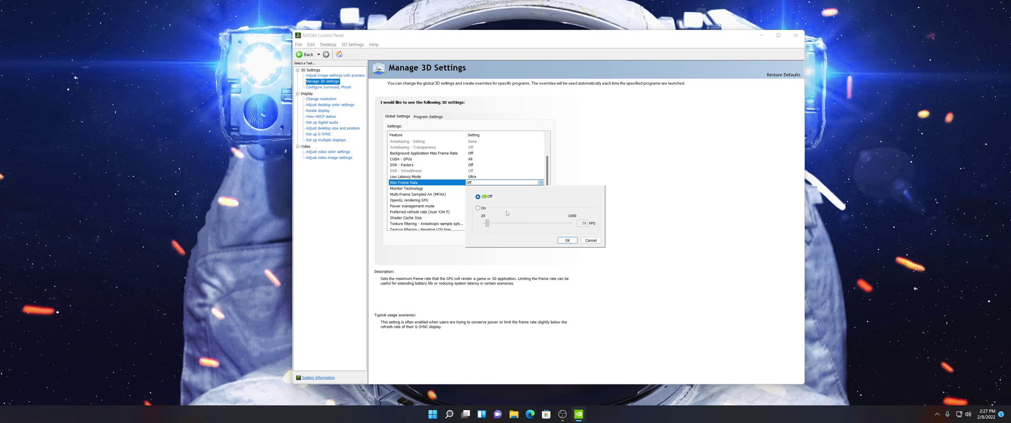
{"action": "left_click", "coordinate": [562, 240]}
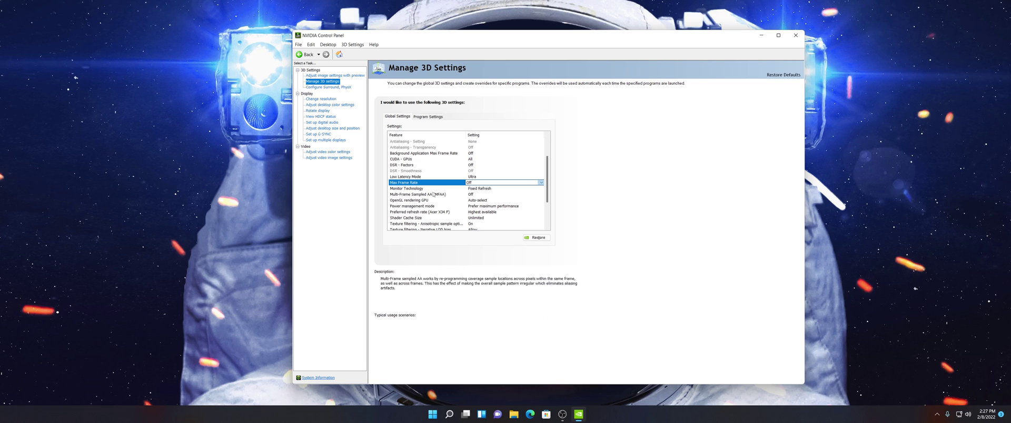
- Set Monitor Technology to Fixed Refresh
{"action": "left_click", "coordinate": [481, 189]}
{"action": "left_click", "coordinate": [481, 188]}
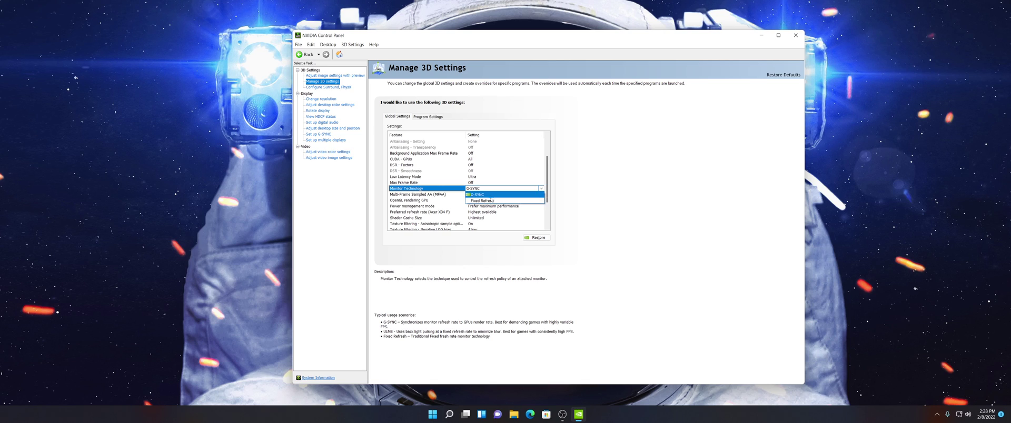
{"action": "left_click", "coordinate": [490, 200]}
{"action": "left_click", "coordinate": [541, 189]}
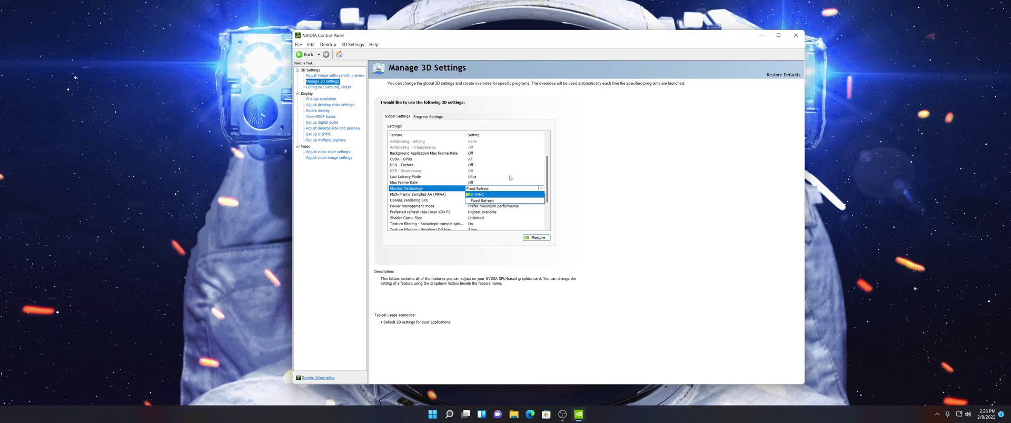
{"action": "left_click", "coordinate": [482, 200]}
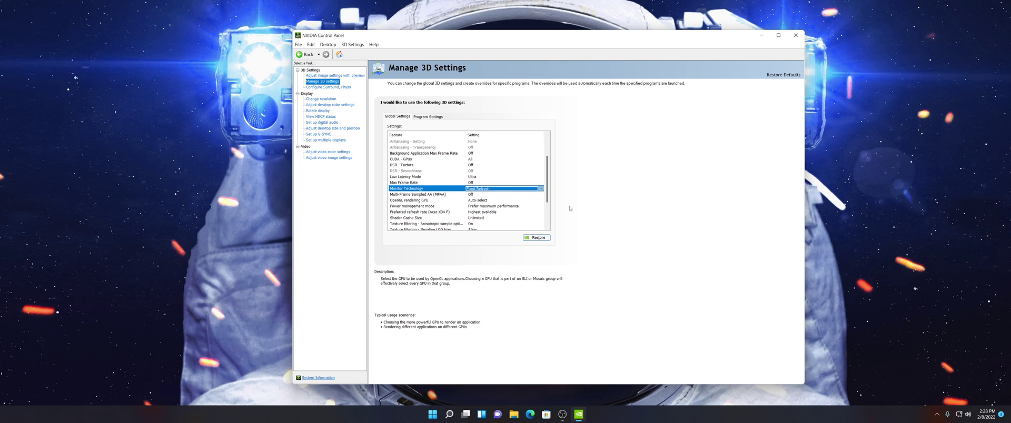
- Set the OpenGL rendering GPU to Auto-select
{"action": "scroll", "coordinate": [391, 180], "scroll_direction": "down", "scroll_amount": 1}
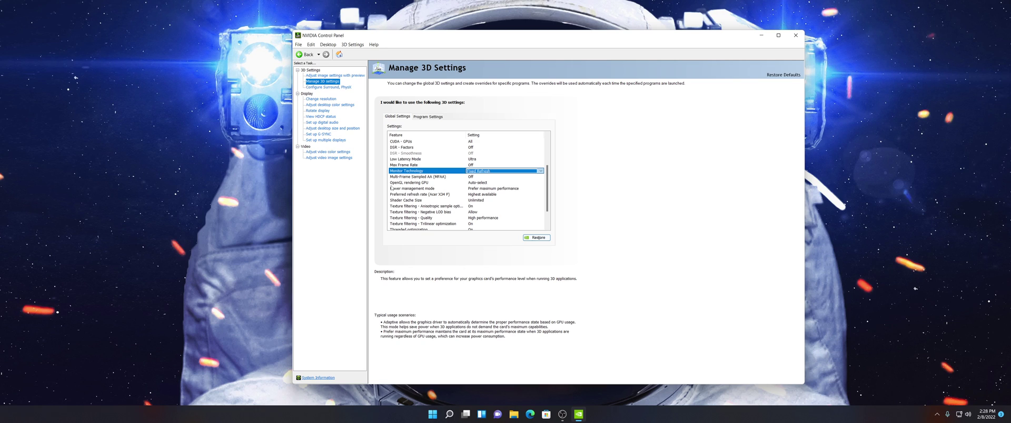
{"action": "left_click", "coordinate": [485, 183]}
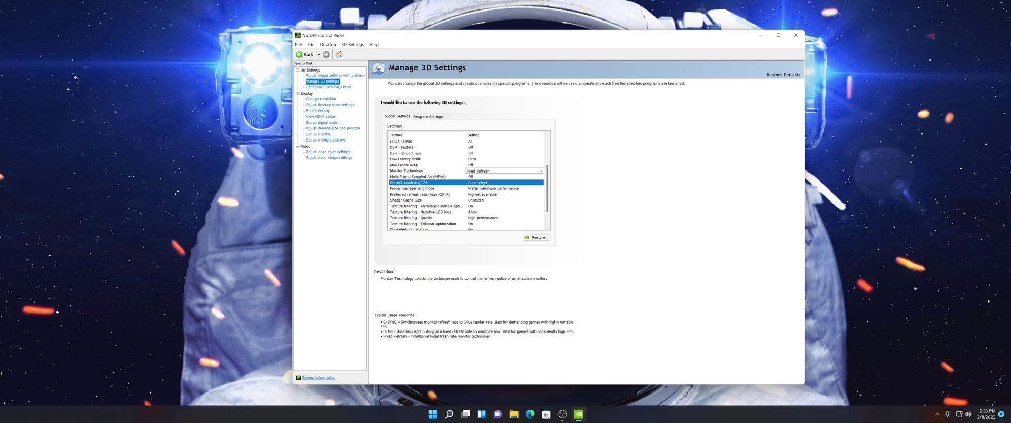
{"action": "left_click", "coordinate": [484, 183]}
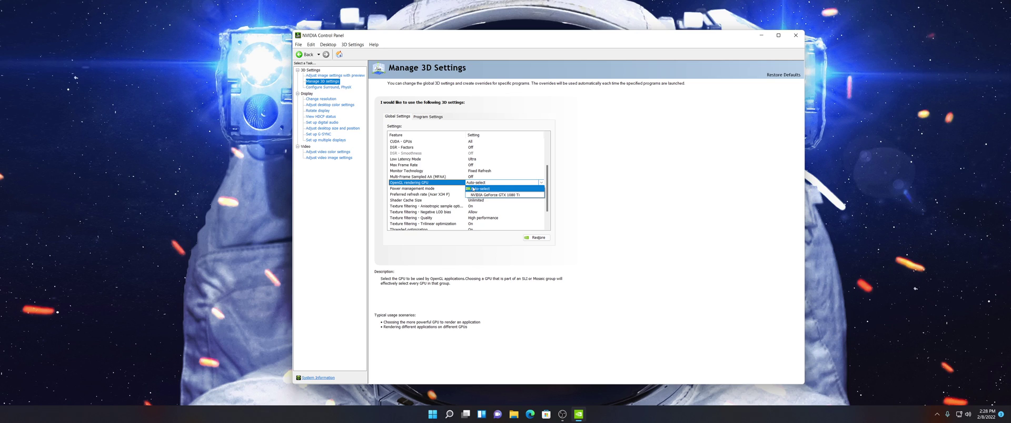
{"action": "left_click", "coordinate": [503, 219]}
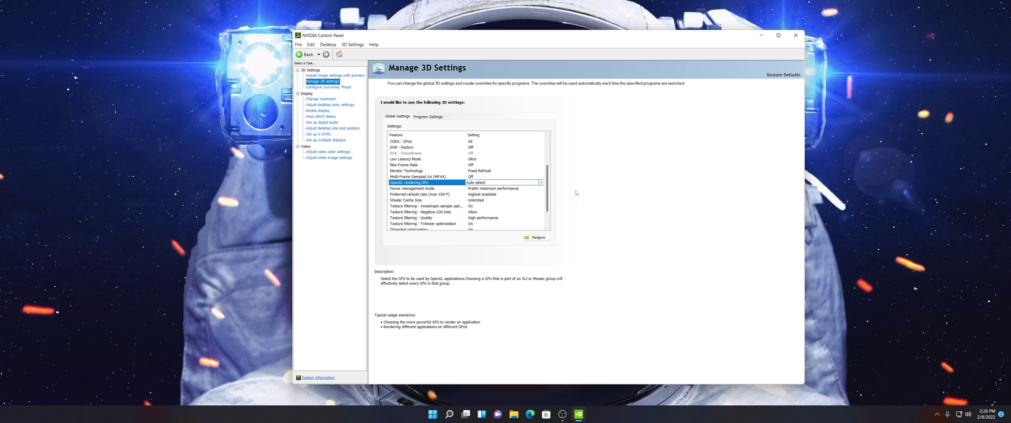
- Set Power management mode to Prefer maximum performance in the global 3D settings
{"action": "left_click", "coordinate": [390, 190]}
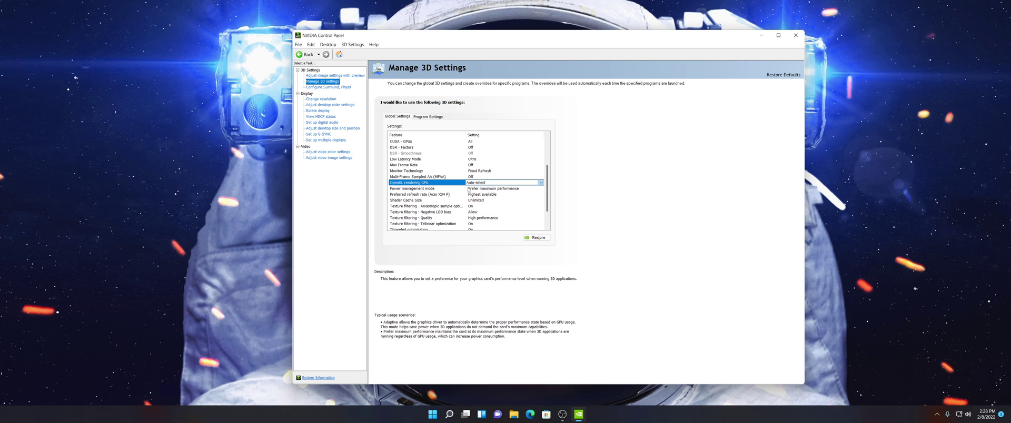
{"action": "left_click", "coordinate": [488, 189]}
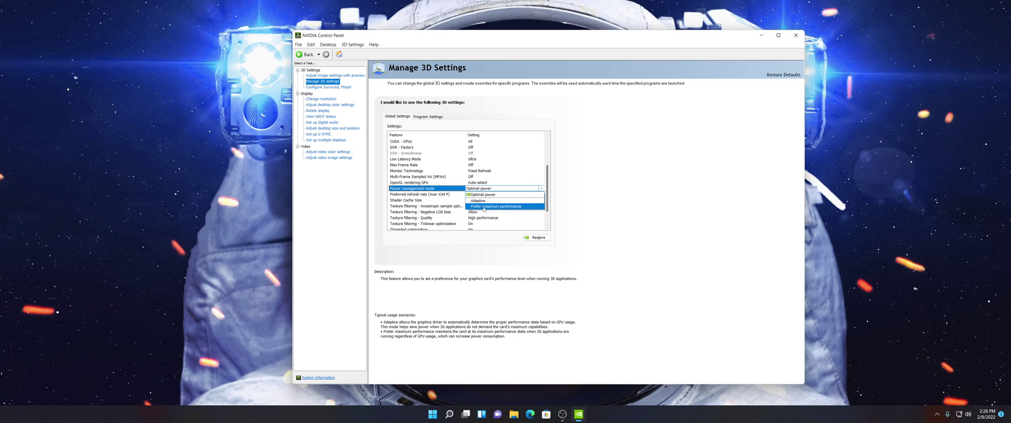
{"action": "left_click", "coordinate": [483, 207]}
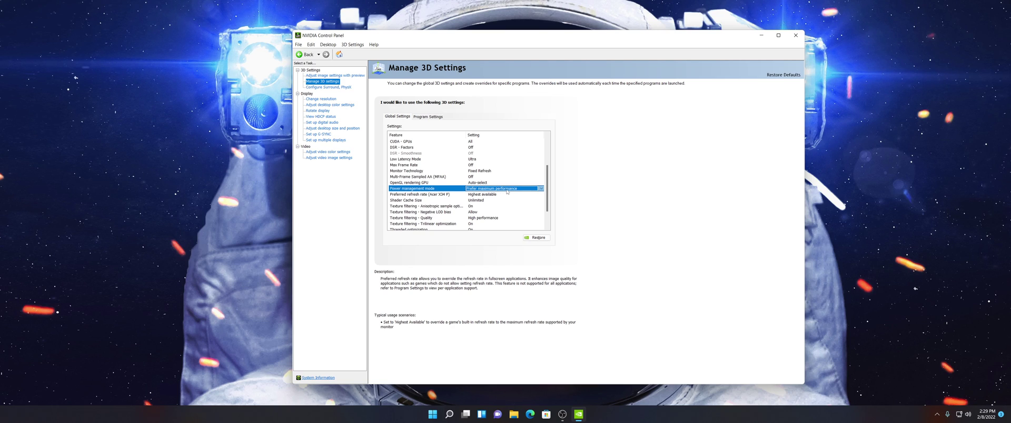
- Set the monitor's Preferred refresh rate to Highest available
{"action": "scroll", "coordinate": [548, 191], "scroll_direction": "down", "scroll_amount": 2}
{"action": "left_click", "coordinate": [545, 189]}
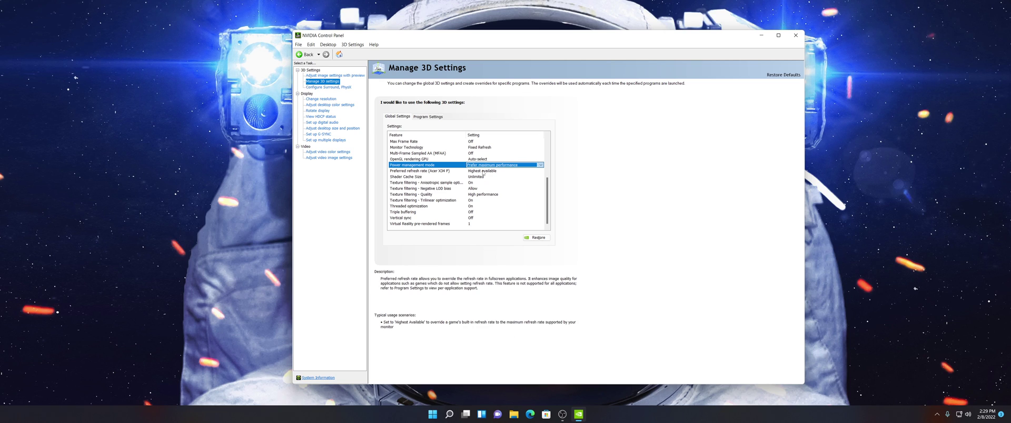
{"action": "left_click", "coordinate": [483, 171]}
{"action": "left_click", "coordinate": [483, 172]}
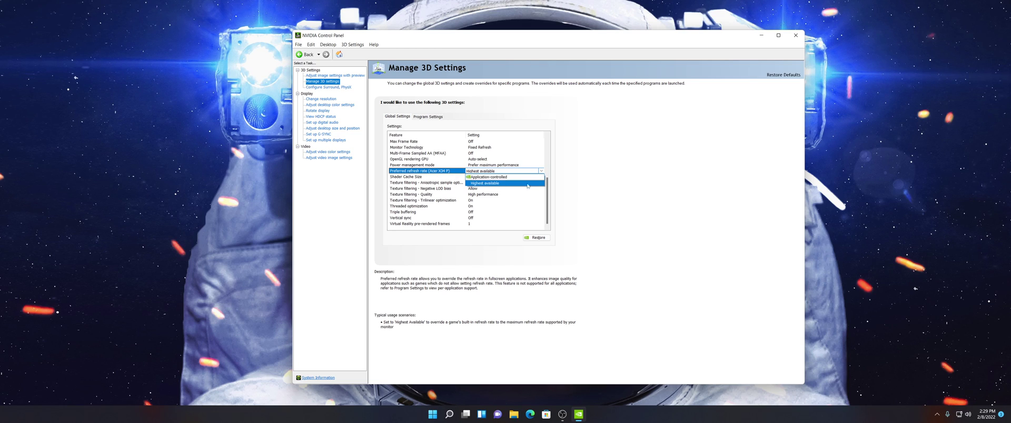
{"action": "left_click", "coordinate": [496, 184]}
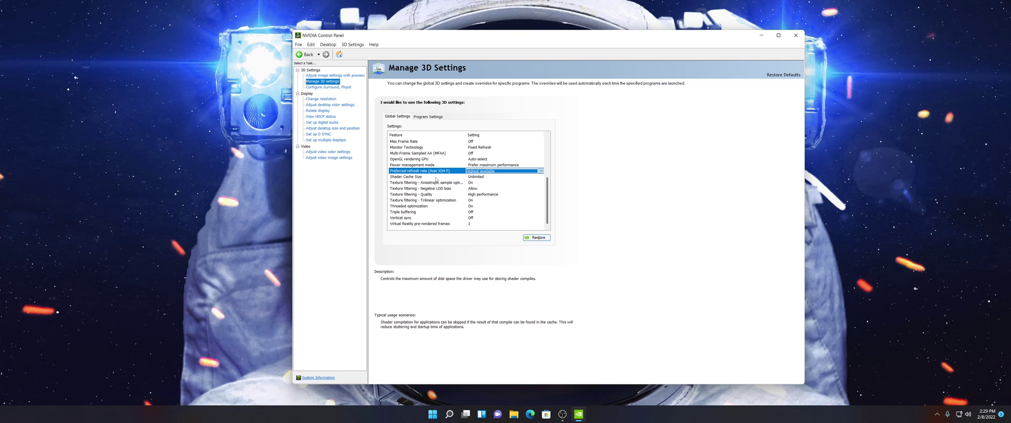
- Set Shader Cache Size to Unlimited
{"action": "left_click", "coordinate": [475, 178]}
{"action": "left_click", "coordinate": [477, 178]}
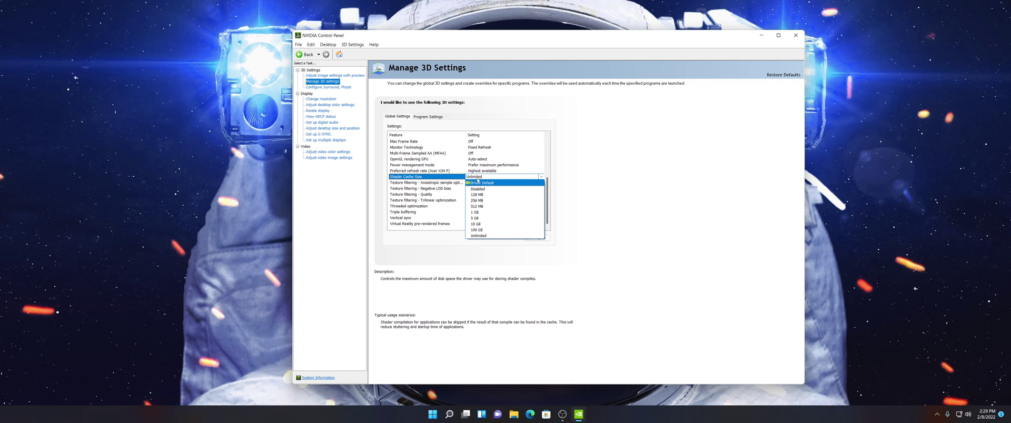
{"action": "left_click", "coordinate": [479, 236]}
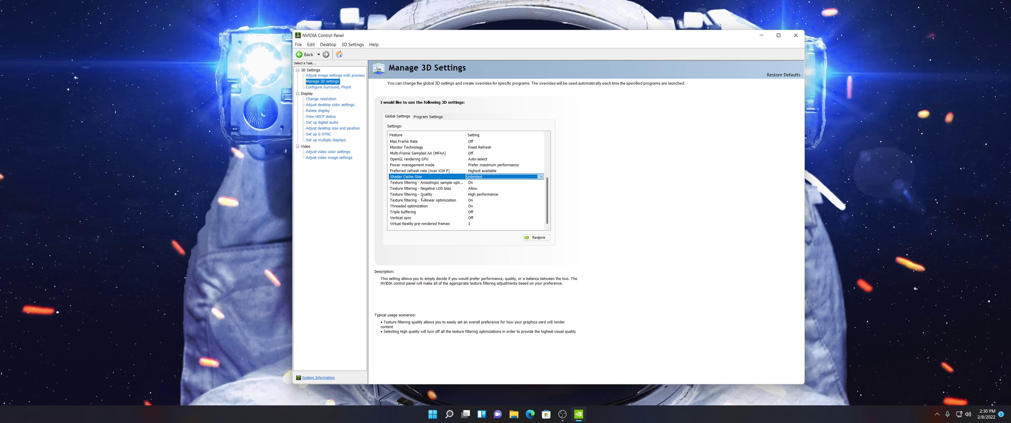
- Set Texture filtering - Quality to High performance and select the Trilinear optimization setting
{"action": "left_click", "coordinate": [477, 195]}
{"action": "left_click", "coordinate": [477, 195]}
{"action": "left_click", "coordinate": [490, 218]}
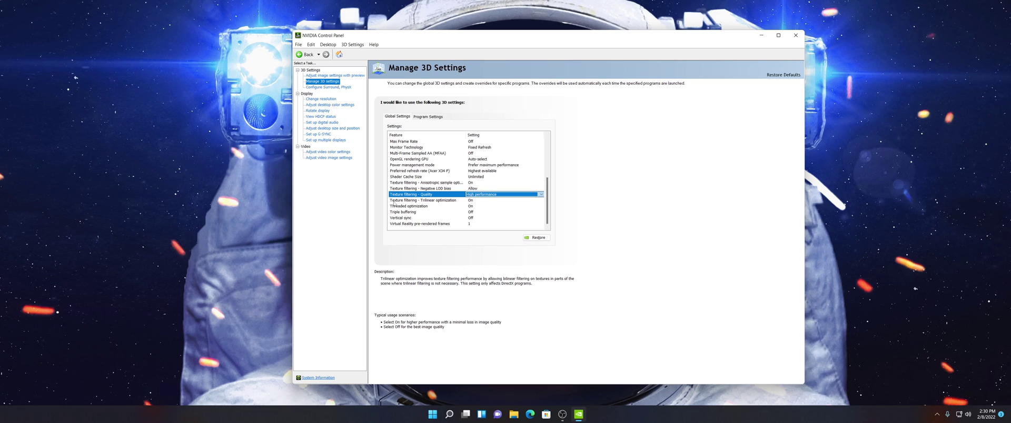
{"action": "left_click", "coordinate": [421, 201]}
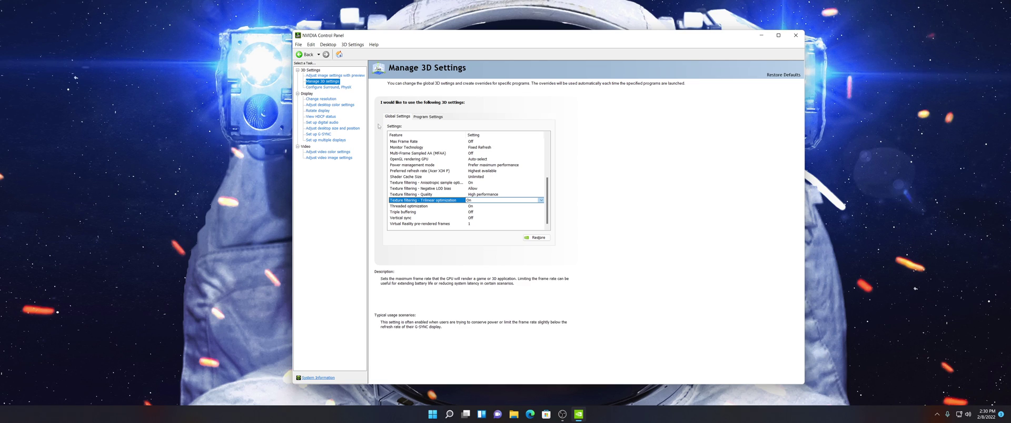
- Set the main display's refresh rate to 120Hz at the native 3440 × 1440 resolution, then apply and keep the change
{"action": "left_click", "coordinate": [322, 99]}
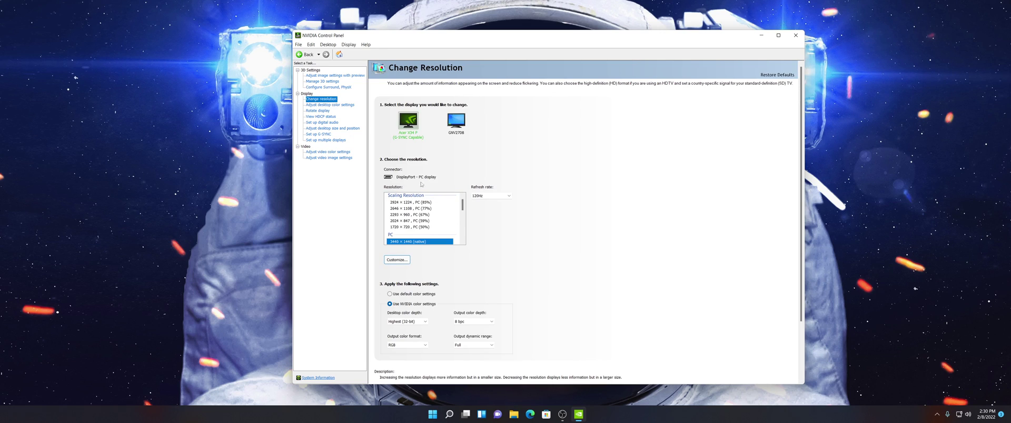
{"action": "scroll", "coordinate": [425, 219], "scroll_direction": "down", "scroll_amount": 1}
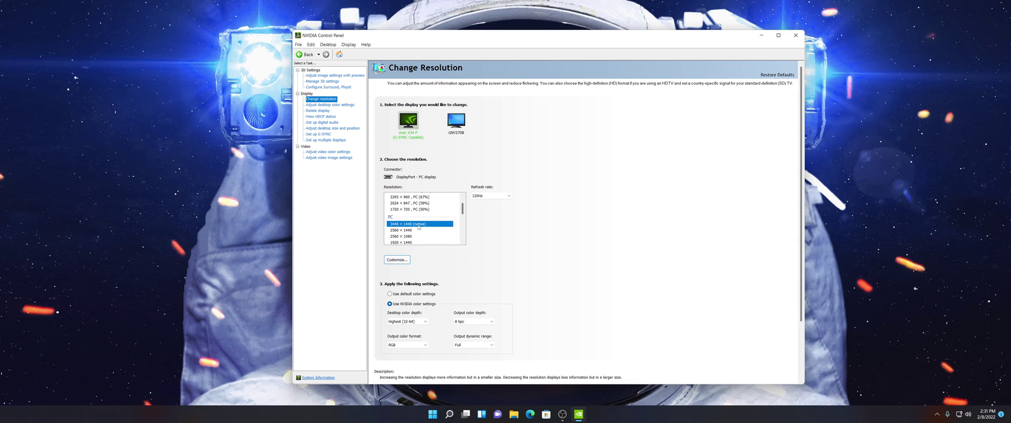
{"action": "left_click", "coordinate": [479, 196]}
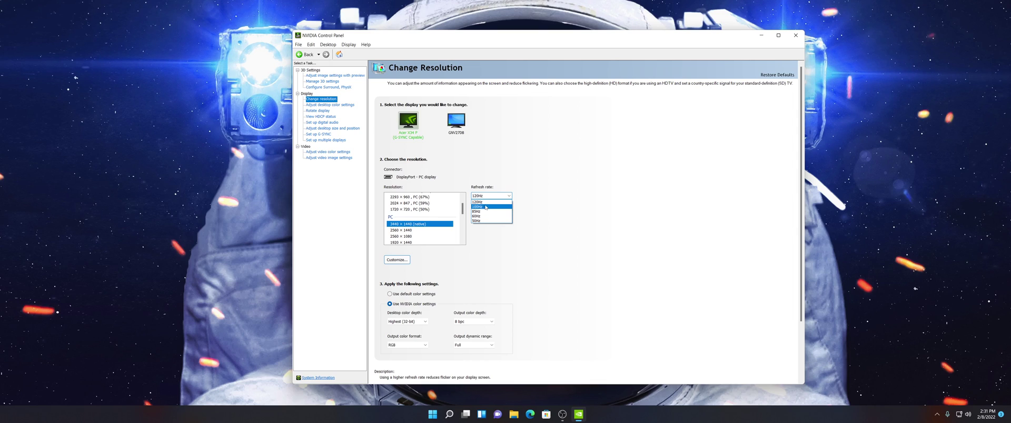
{"action": "left_click", "coordinate": [482, 202]}
{"action": "left_click", "coordinate": [748, 375]}
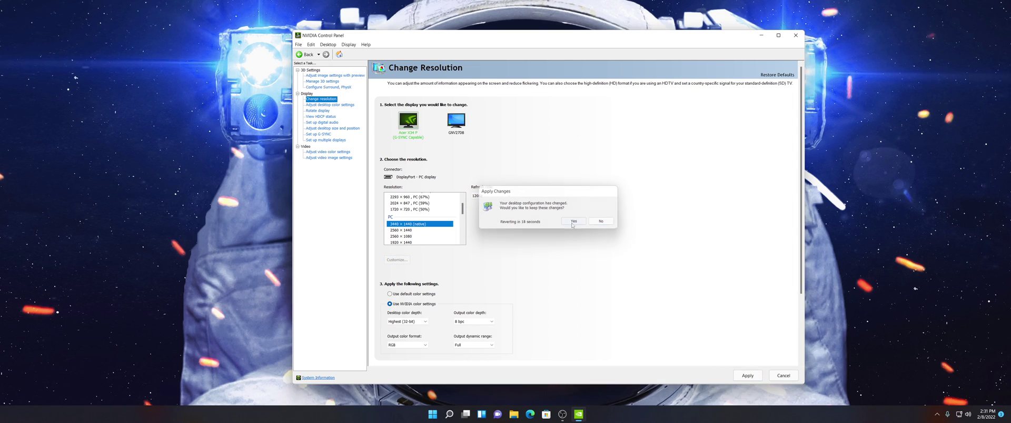
{"action": "left_click", "coordinate": [572, 225]}
- Use NVIDIA color settings with Highest (32-bit) desktop color depth and RGB output color format
{"action": "scroll", "coordinate": [473, 243], "scroll_direction": "down", "scroll_amount": 3}
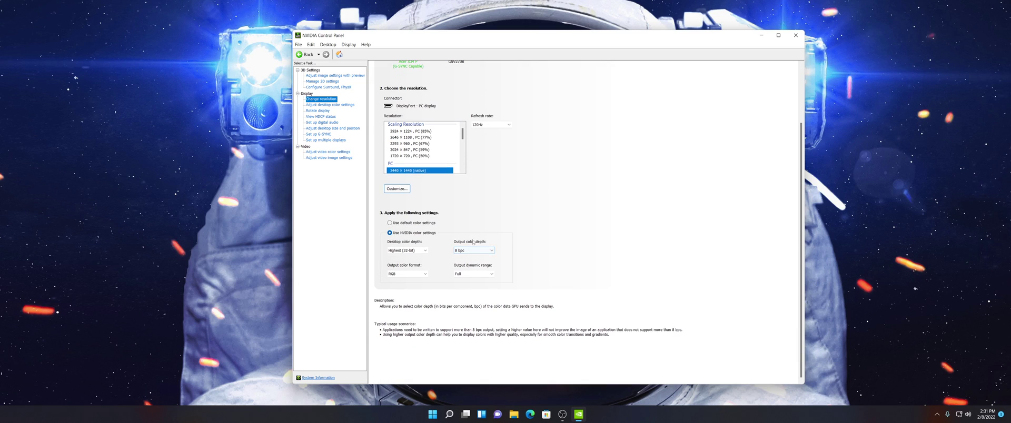
{"action": "left_click", "coordinate": [415, 222]}
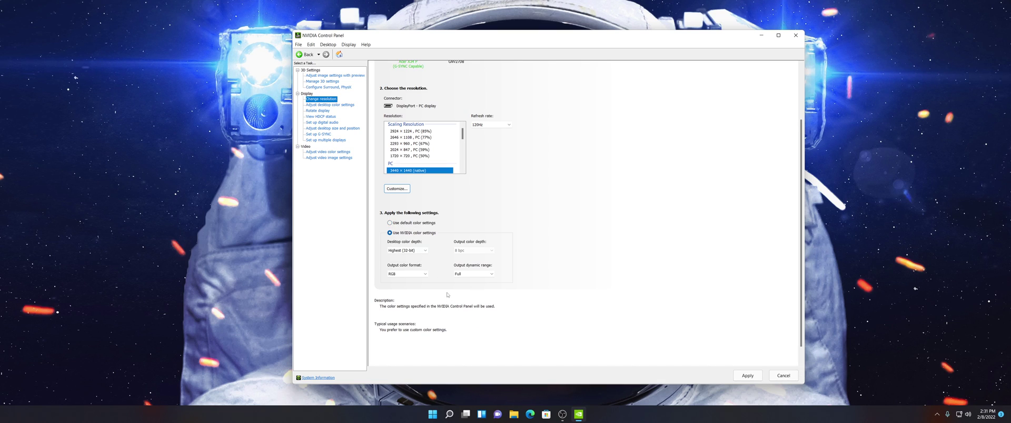
{"action": "left_click", "coordinate": [403, 252]}
{"action": "left_click", "coordinate": [387, 270]}
{"action": "left_click", "coordinate": [408, 275]}
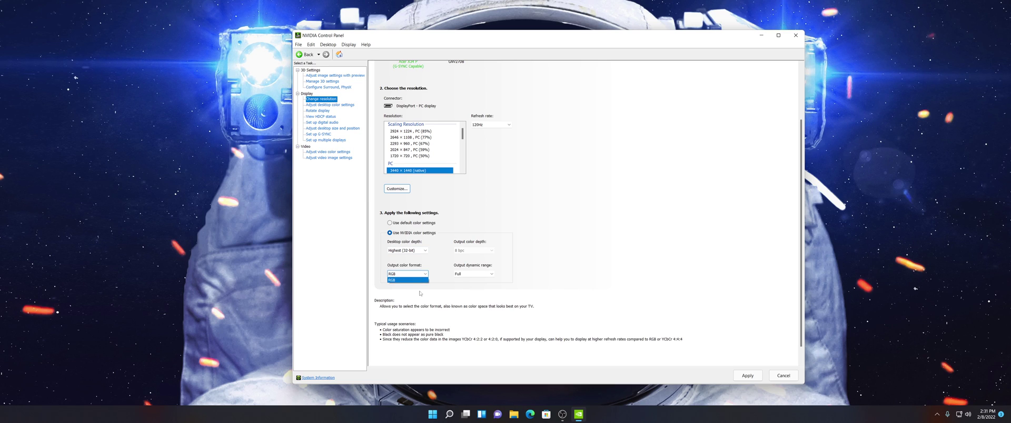
{"action": "left_click", "coordinate": [407, 280]}
- Set the Output dynamic range to Full and apply the display settings
{"action": "mouse_move", "coordinate": [457, 268]}
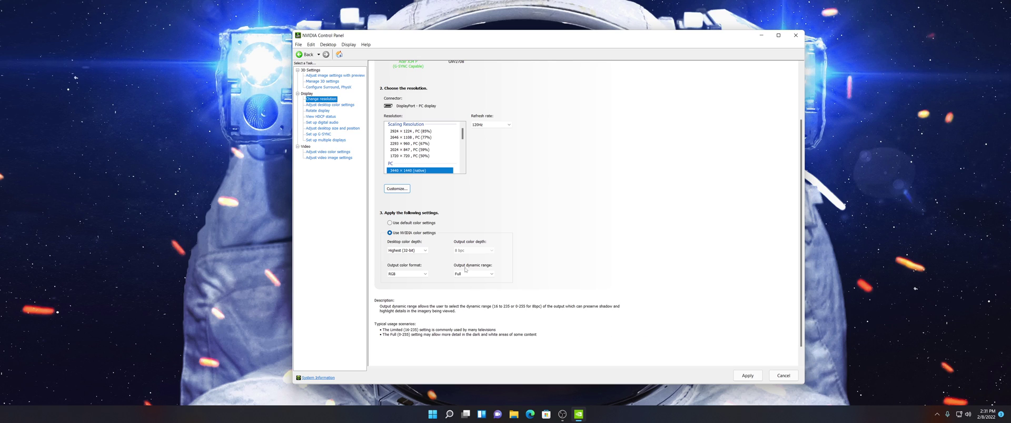
{"action": "left_click", "coordinate": [477, 274]}
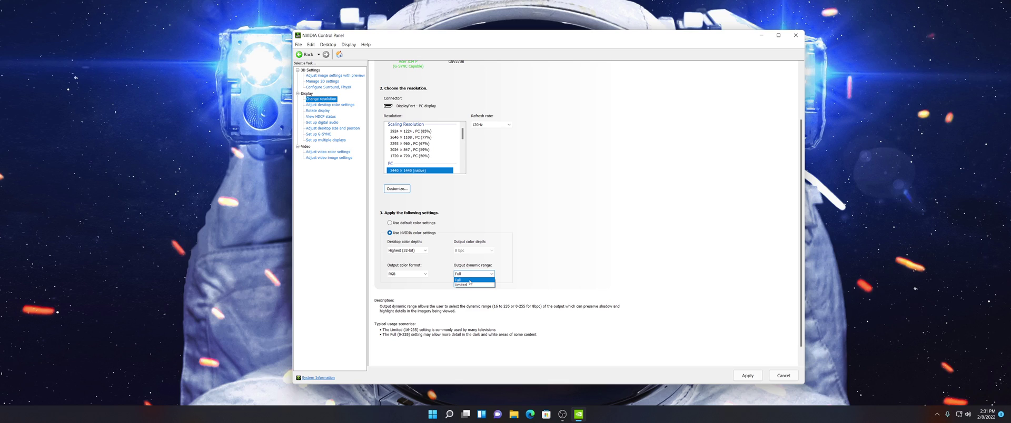
{"action": "left_click", "coordinate": [502, 276]}
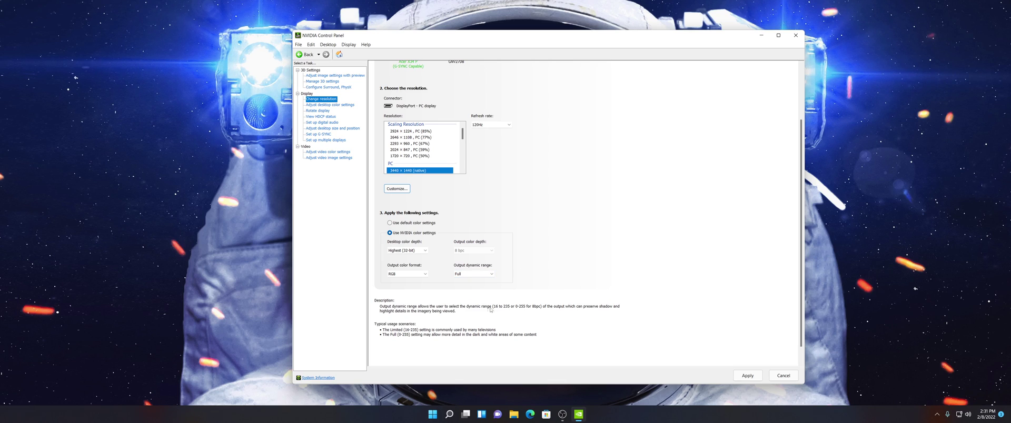
{"action": "left_click", "coordinate": [462, 275]}
{"action": "left_click", "coordinate": [463, 282]}
{"action": "left_click", "coordinate": [750, 376]}
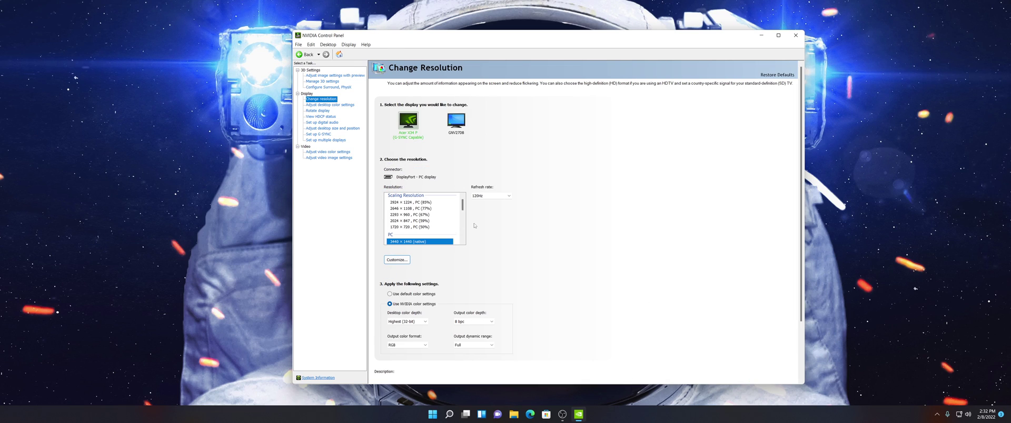
- Set Digital vibrance to 70% in the desktop color settings
{"action": "left_click", "coordinate": [315, 105]}
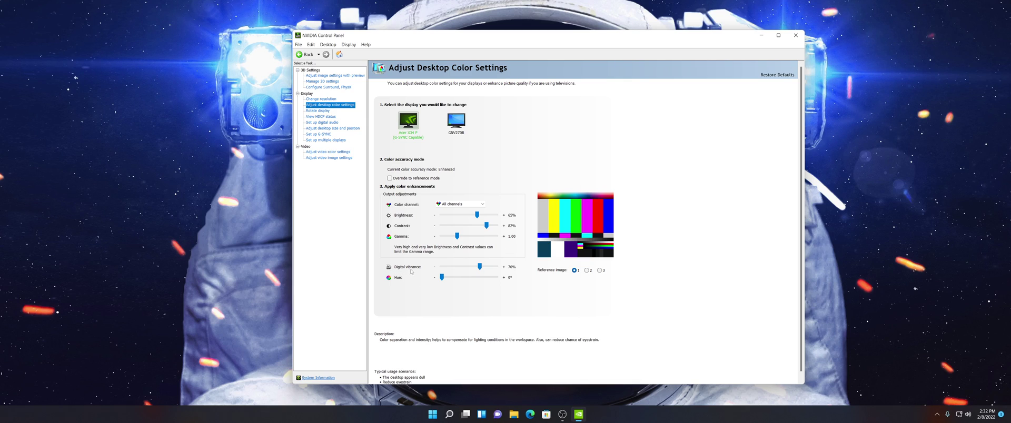
{"action": "mouse_move", "coordinate": [479, 267]}
{"action": "left_mouse_down"}
{"action": "mouse_move", "coordinate": [500, 268]}
{"action": "mouse_move", "coordinate": [465, 269]}
{"action": "mouse_move", "coordinate": [479, 268]}
{"action": "left_mouse_up"}
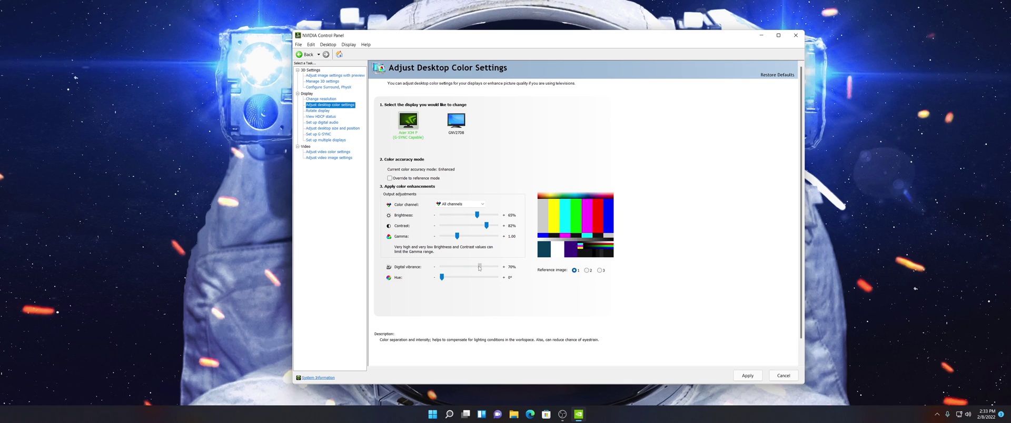